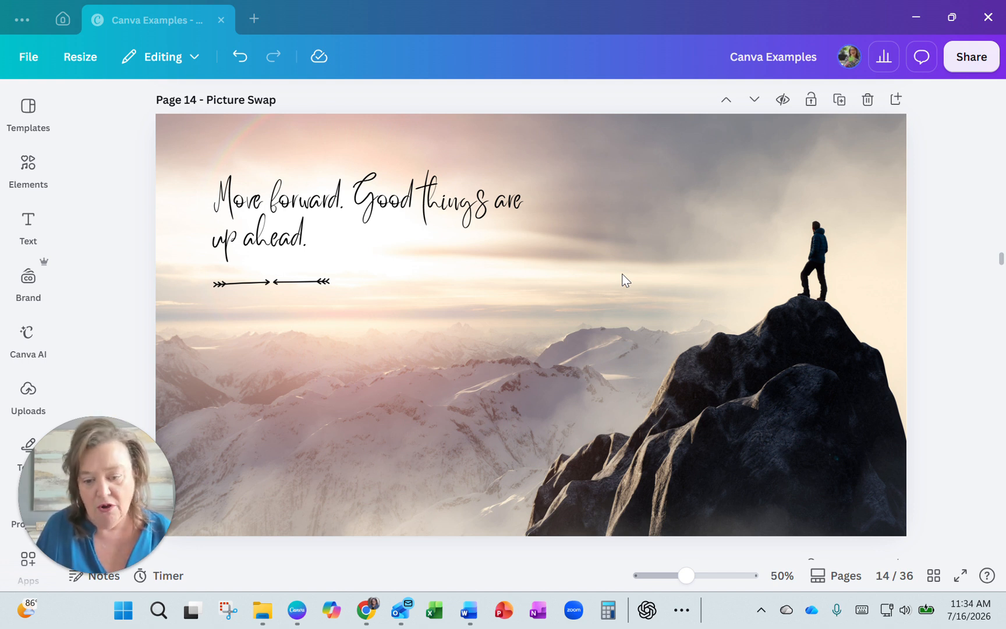
# Step: Search the element library for "sunrise" and limit the results to photos
pyautogui.click(536, 391)
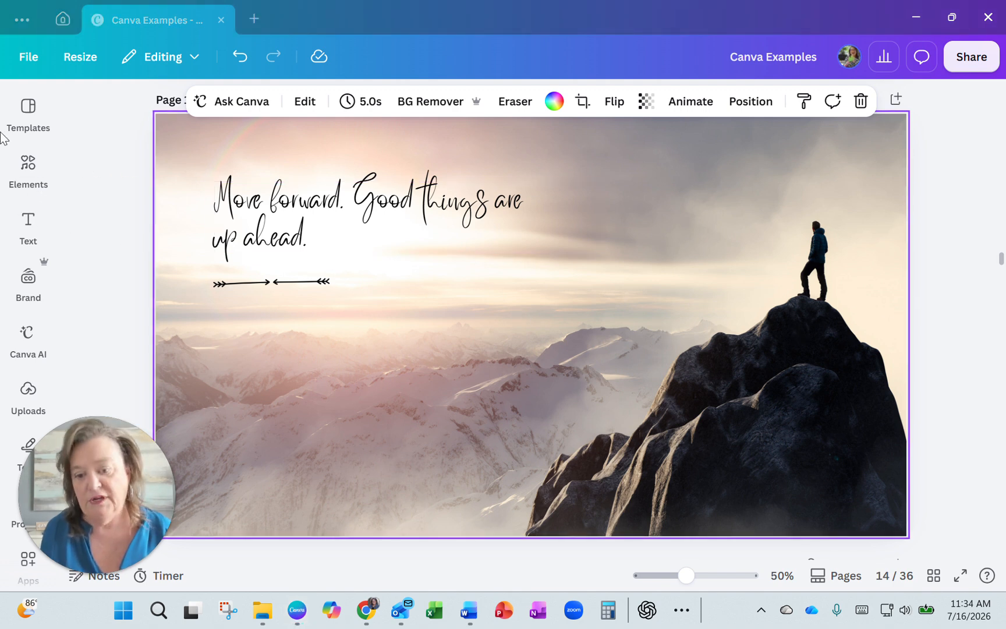
pyautogui.click(33, 174)
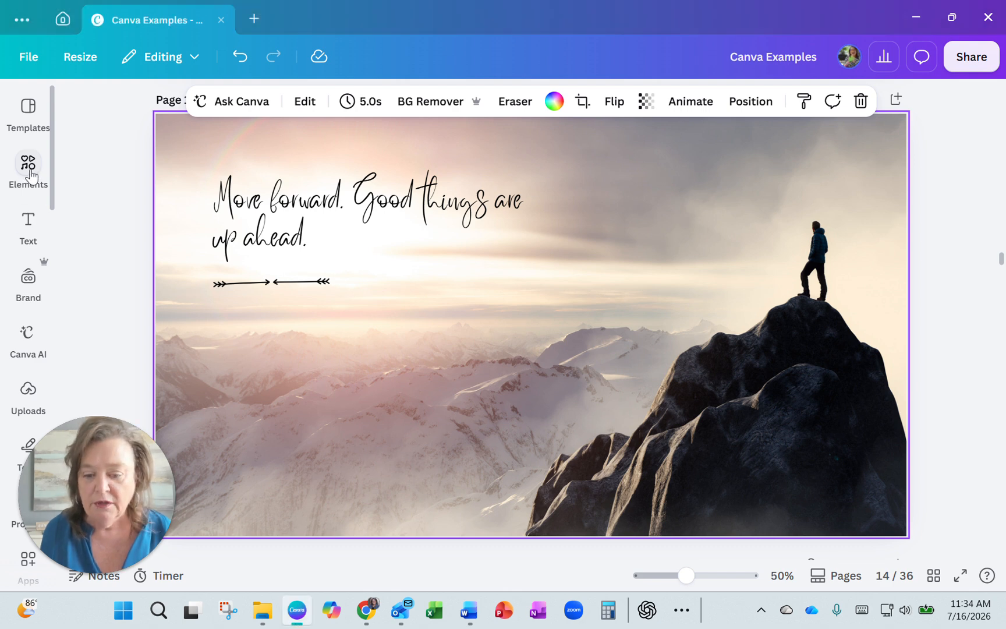
pyautogui.click(28, 166)
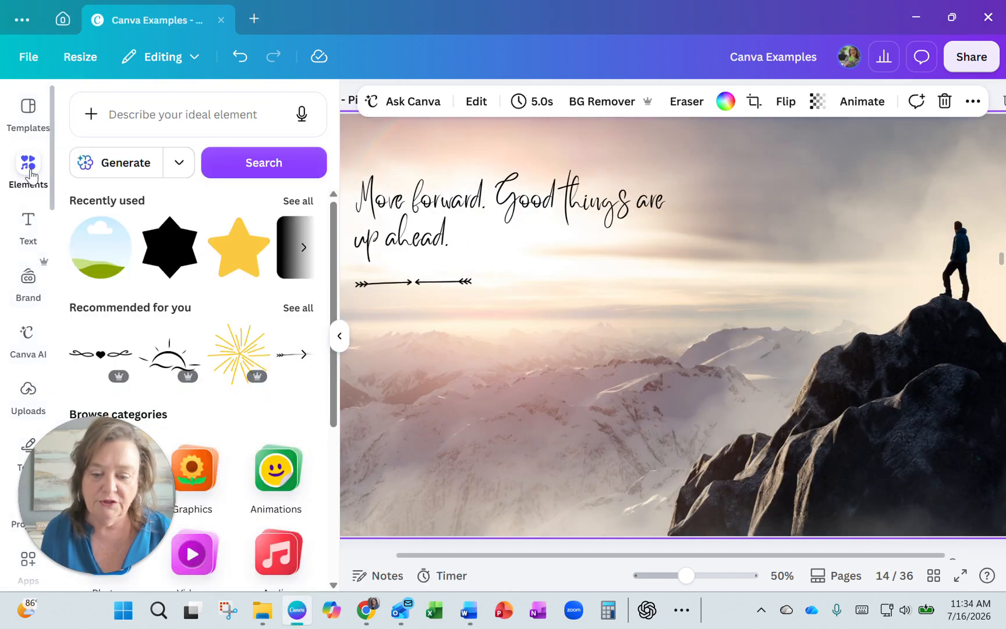
pyautogui.click(125, 115)
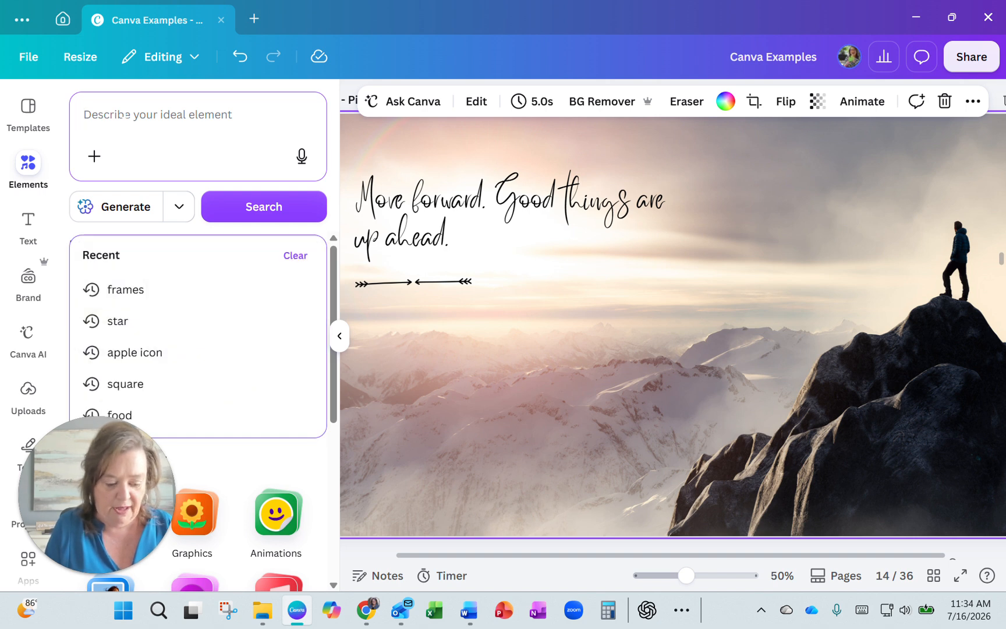
pyautogui.write('sunrise')
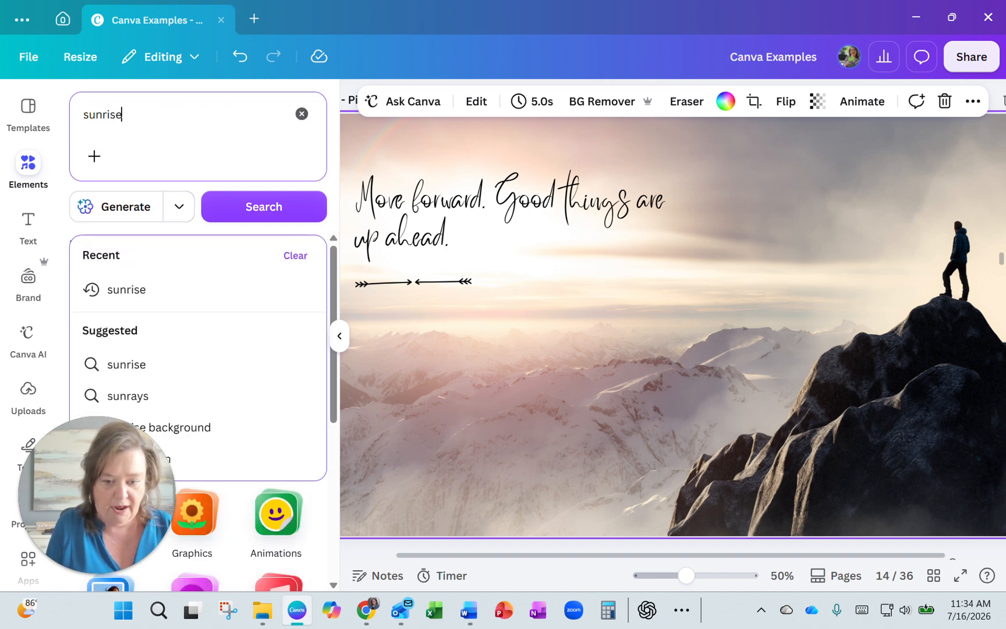
pyautogui.press('Return')
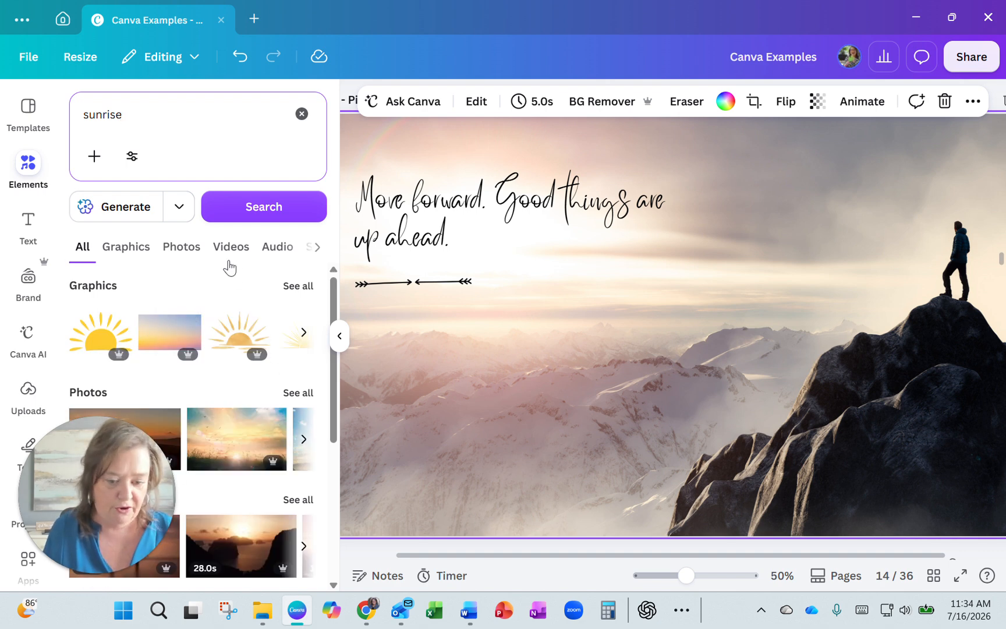
pyautogui.click(178, 253)
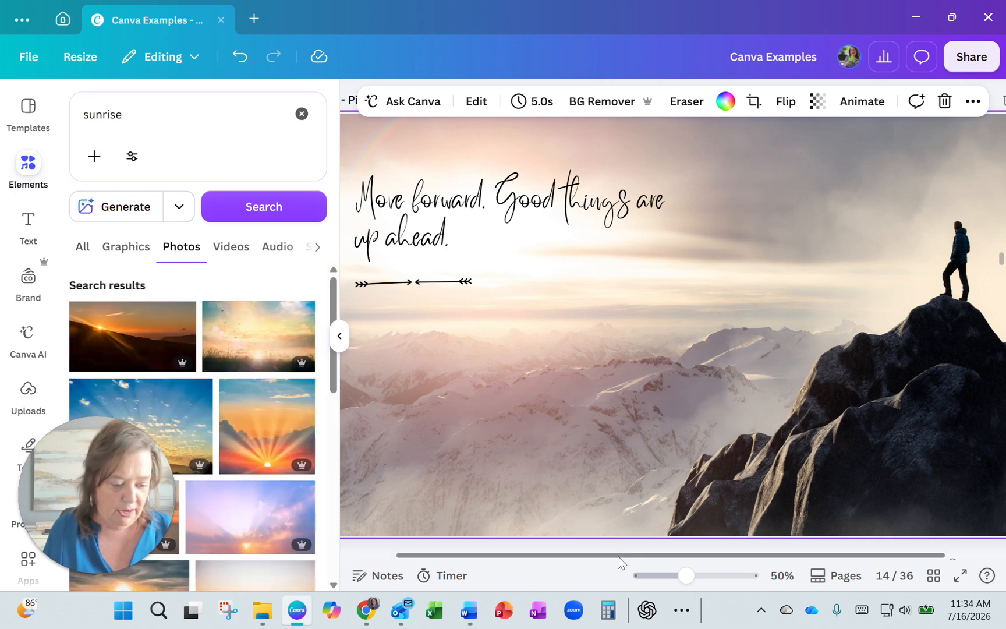
# Step: Replace the background image of page 14 with the pale sunrise photo over layered mountain ridges
pyautogui.moveTo(618, 555); pyautogui.dragTo(565, 556)
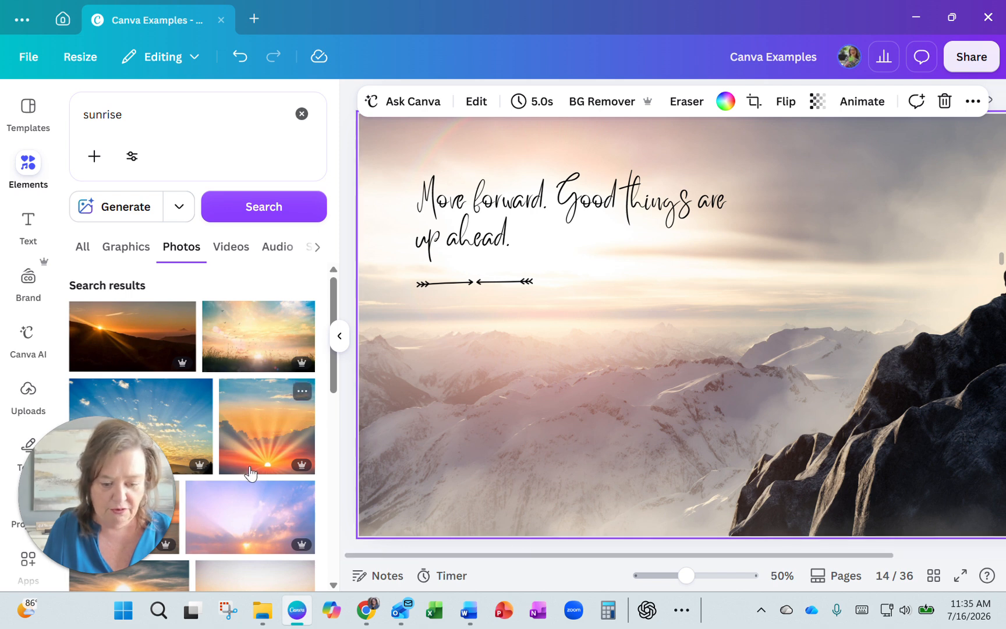
pyautogui.scroll(-3, 247, 463)
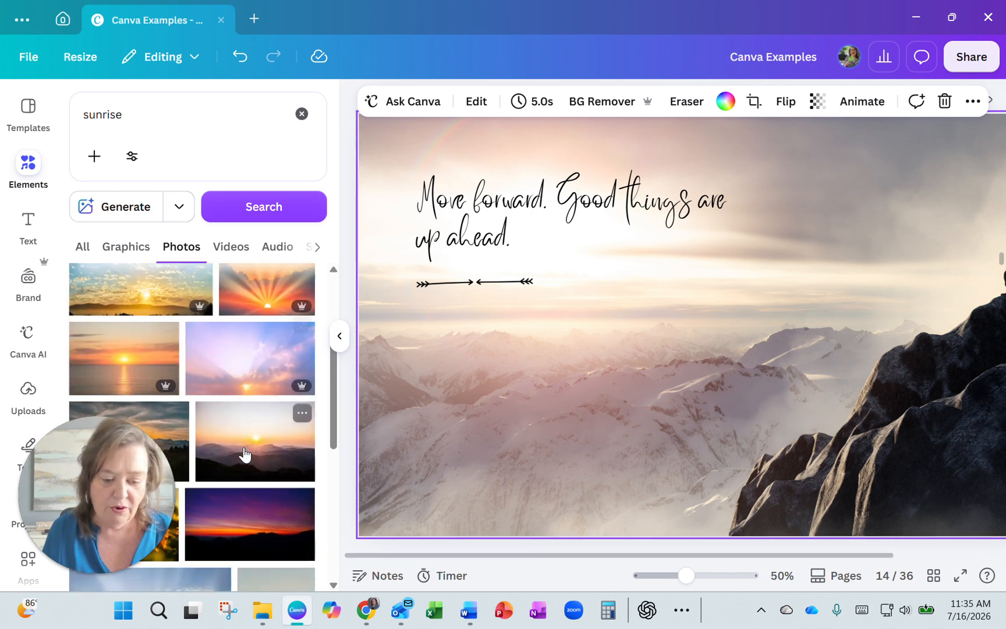
pyautogui.scroll(-1, 244, 454)
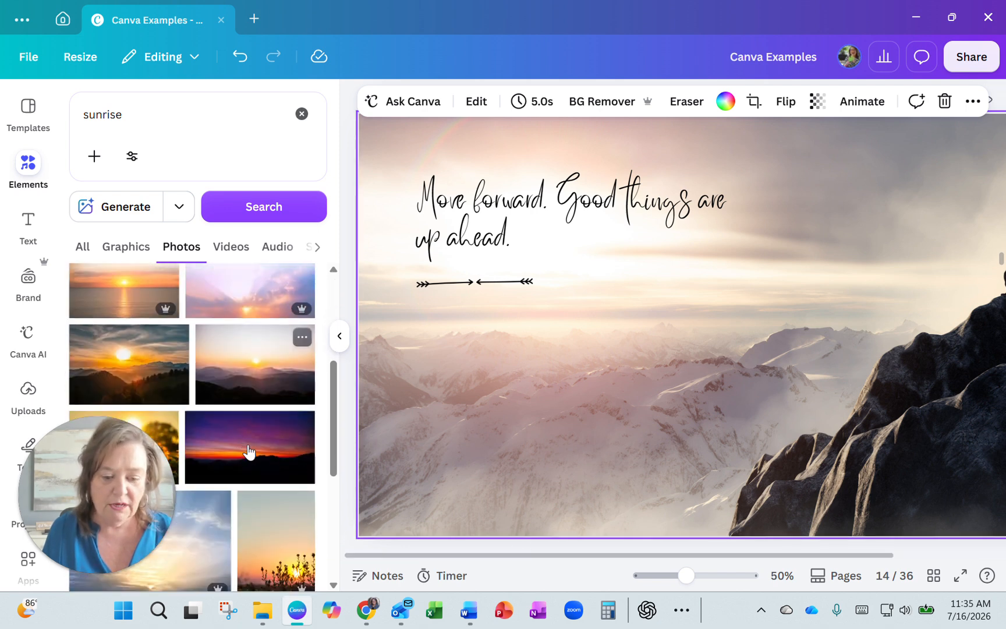
pyautogui.click(246, 374)
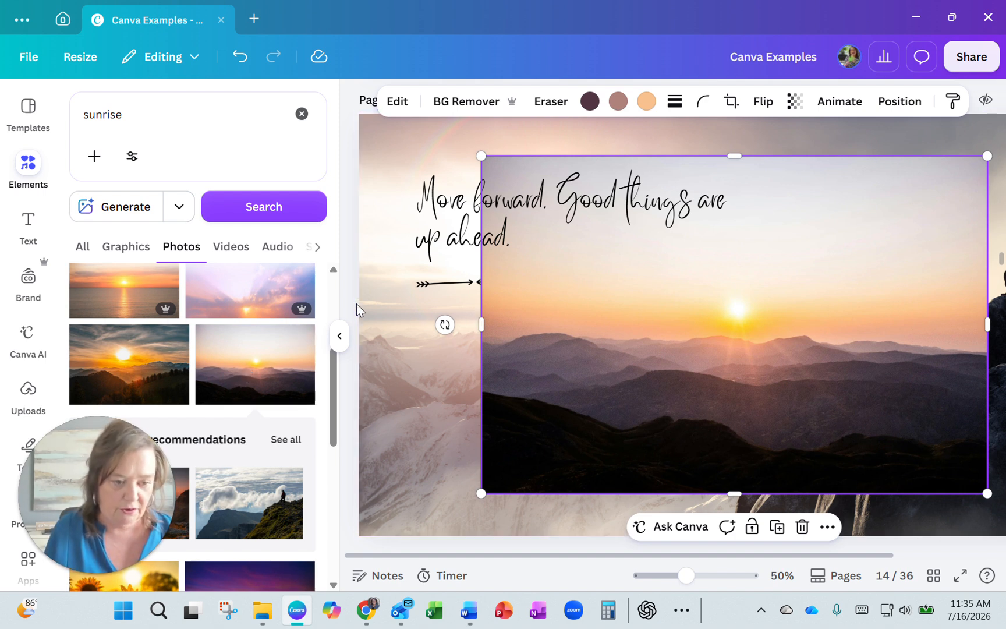
pyautogui.click(235, 59)
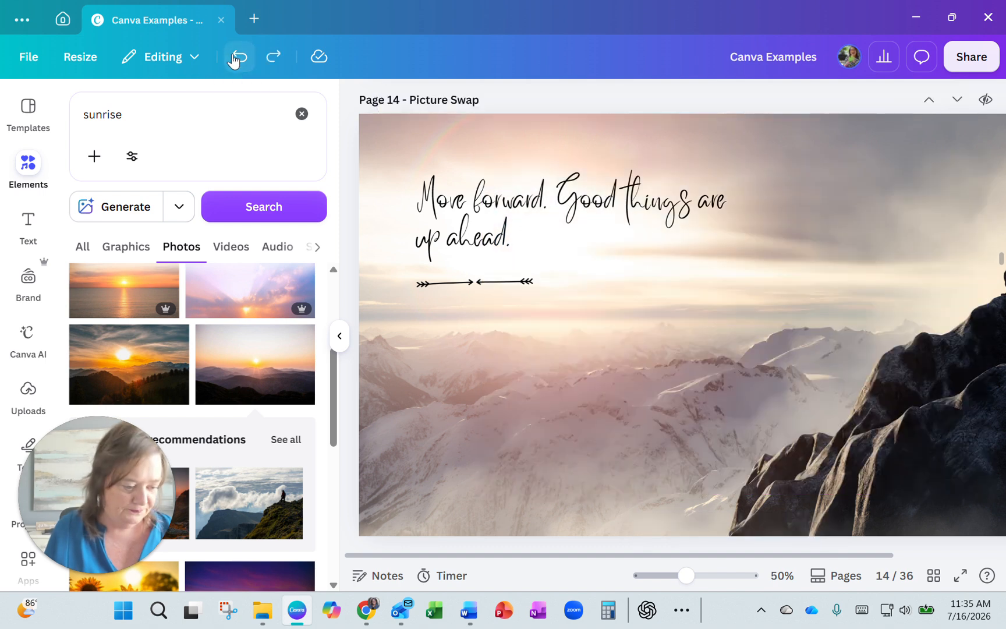
pyautogui.moveTo(686, 576); pyautogui.dragTo(674, 575)
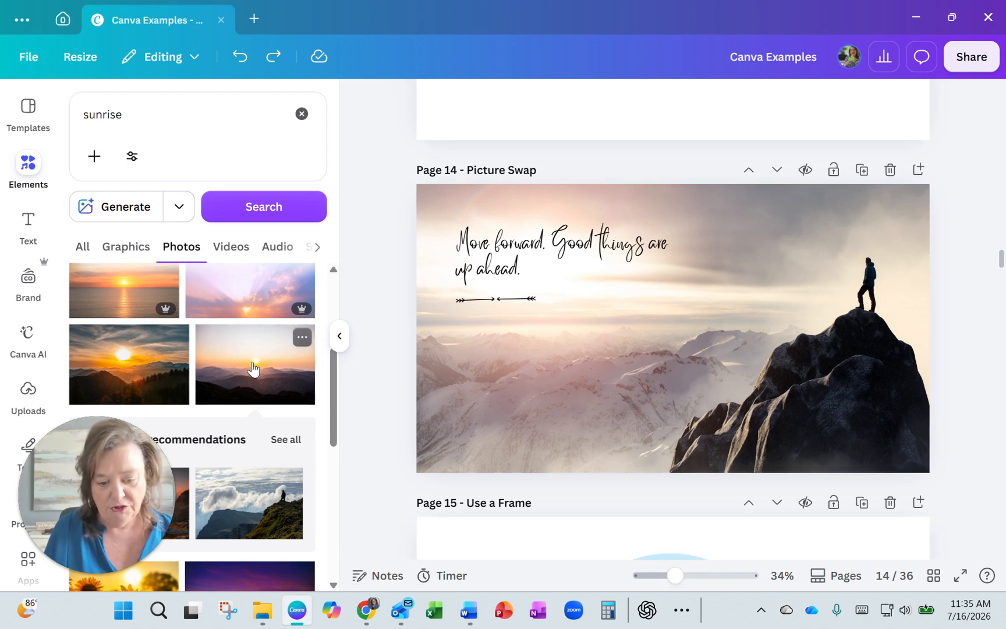
pyautogui.moveTo(253, 367); pyautogui.dragTo(417, 389)
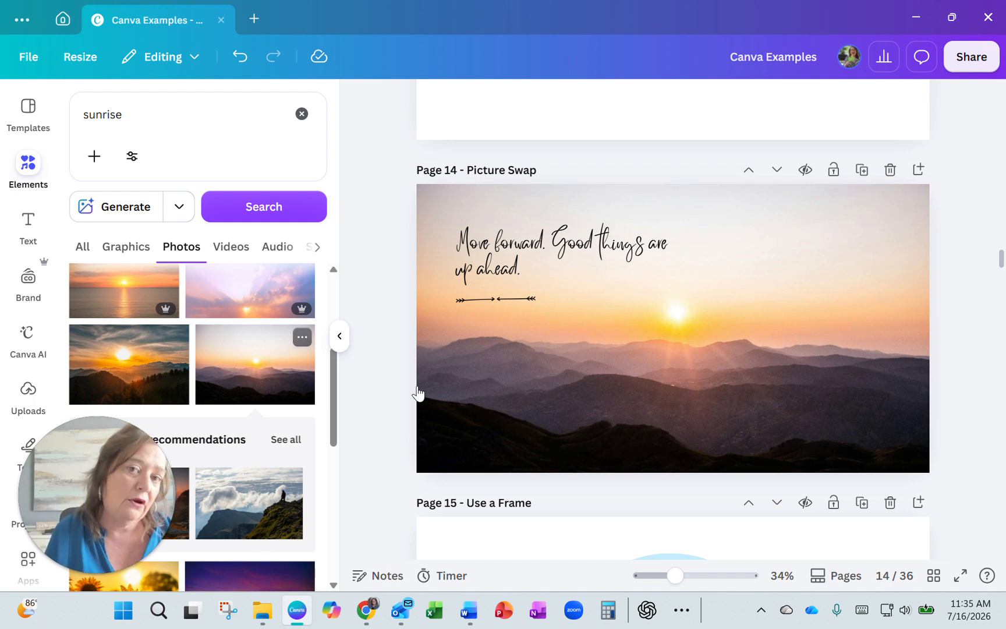
# Step: Swap page 14's background for the purple mountain sky photo and finally for the orange sunrise photo with grass silhouettes
pyautogui.scroll(-5, 288, 373)
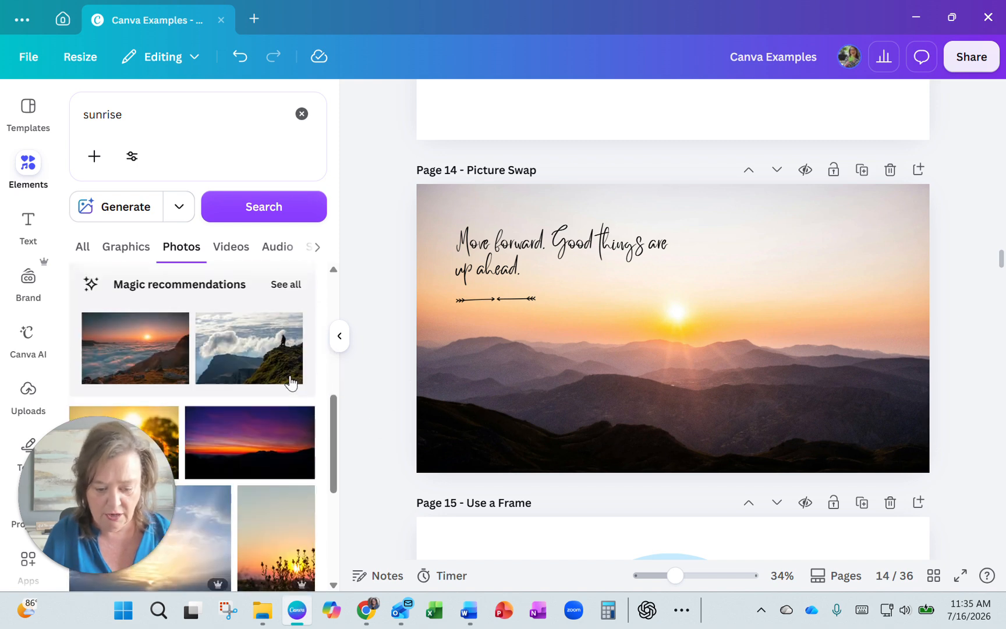
pyautogui.moveTo(247, 364); pyautogui.dragTo(426, 388)
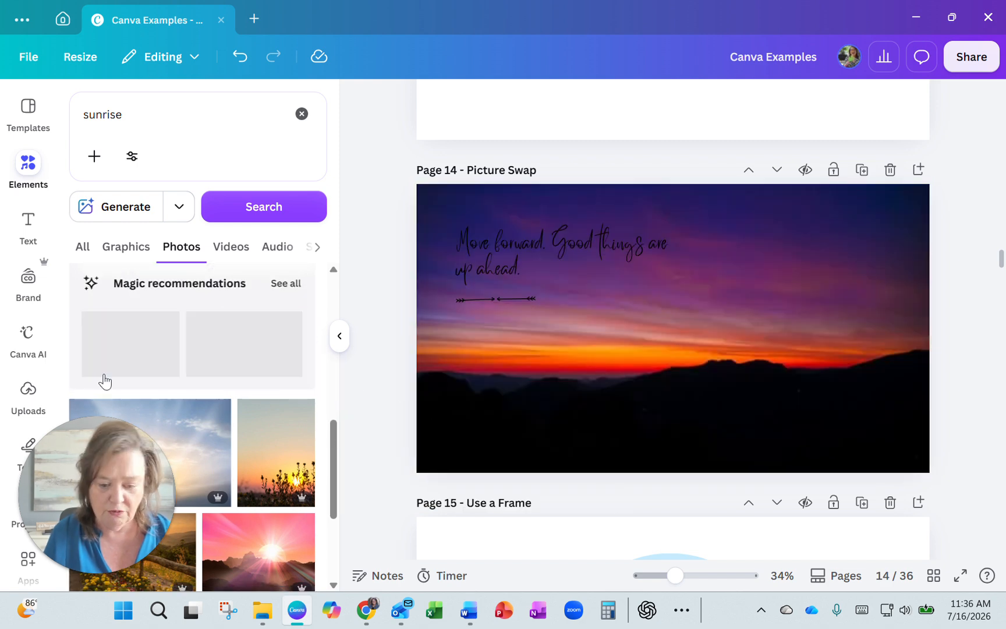
pyautogui.scroll(-2, 164, 385)
pyautogui.scroll(-3, 164, 384)
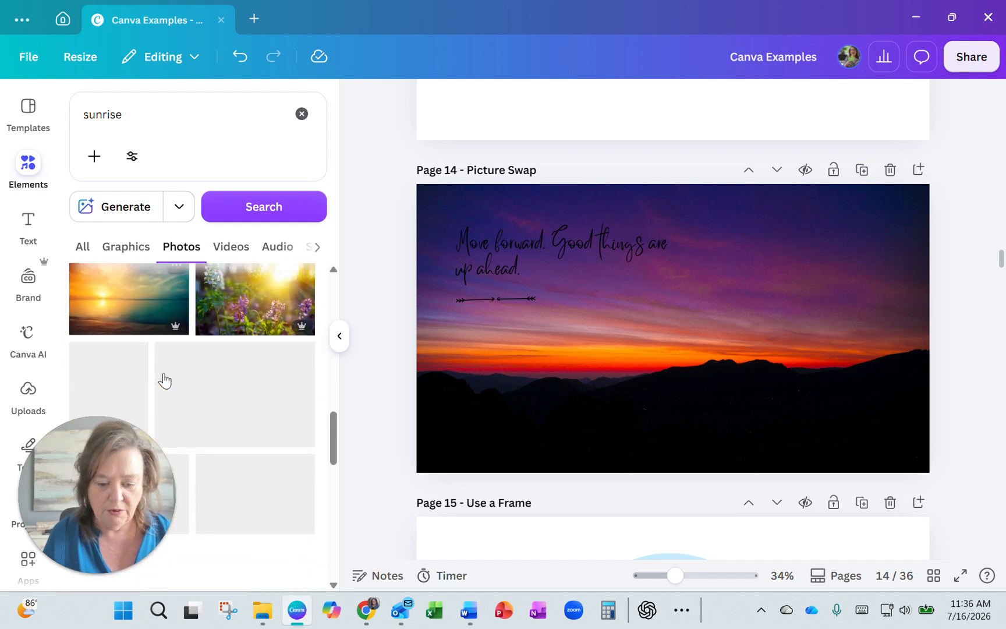
pyautogui.scroll(-3, 165, 375)
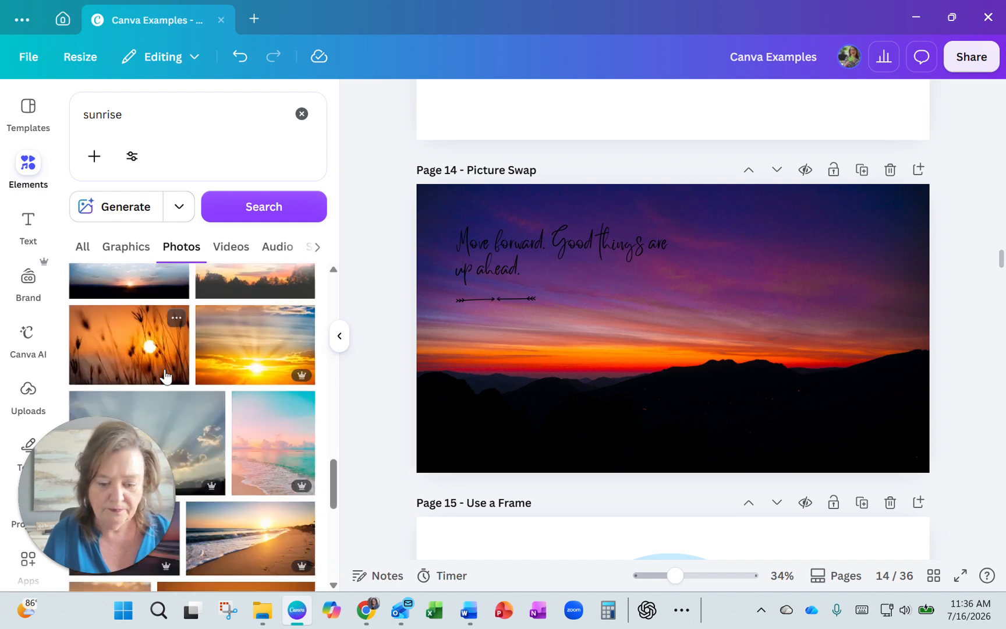
pyautogui.moveTo(135, 350); pyautogui.dragTo(433, 373)
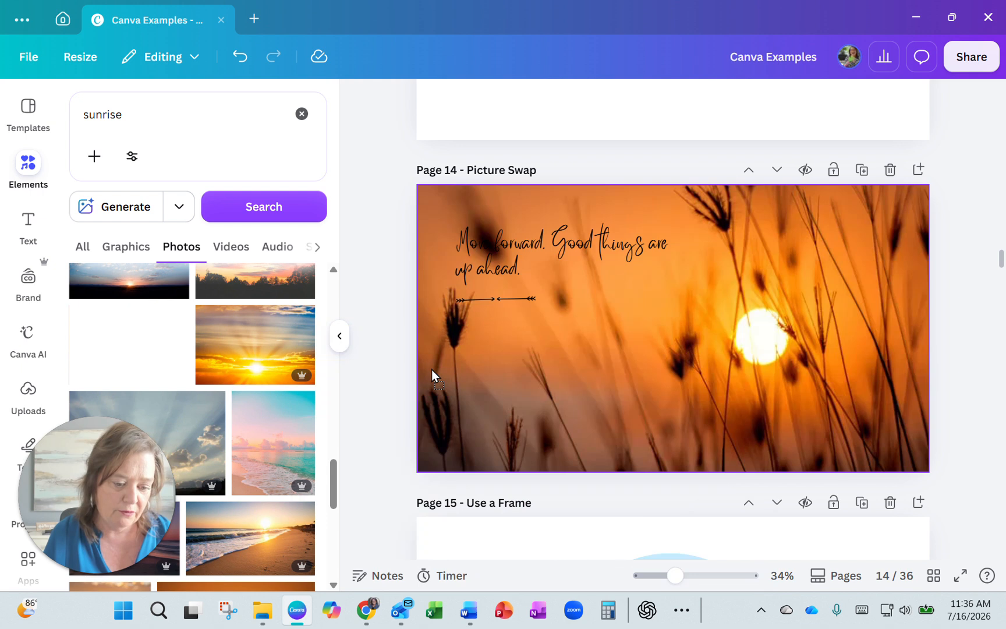
pyautogui.click(256, 354)
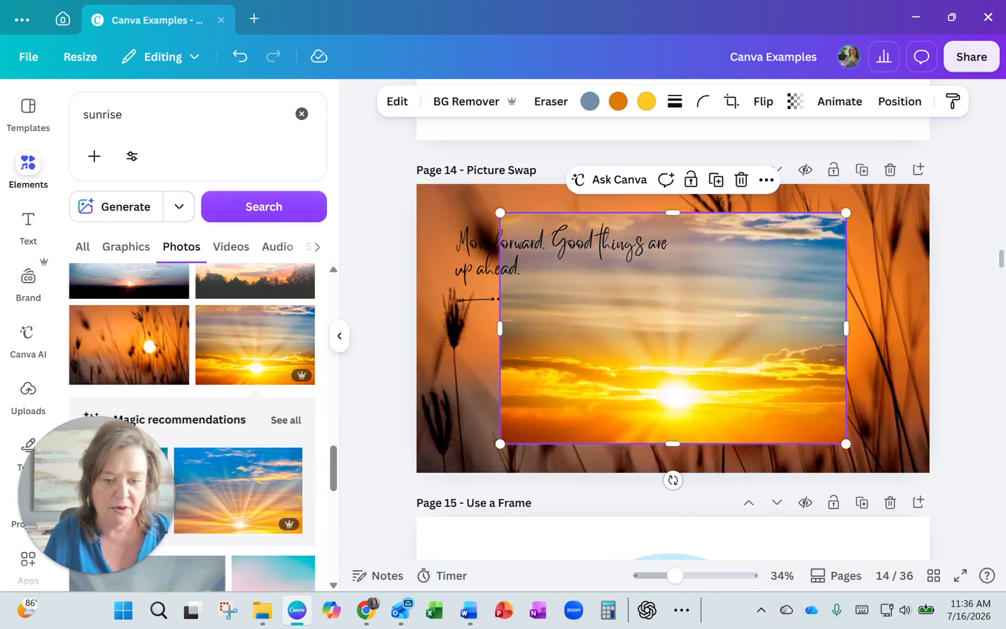
pyautogui.click(239, 58)
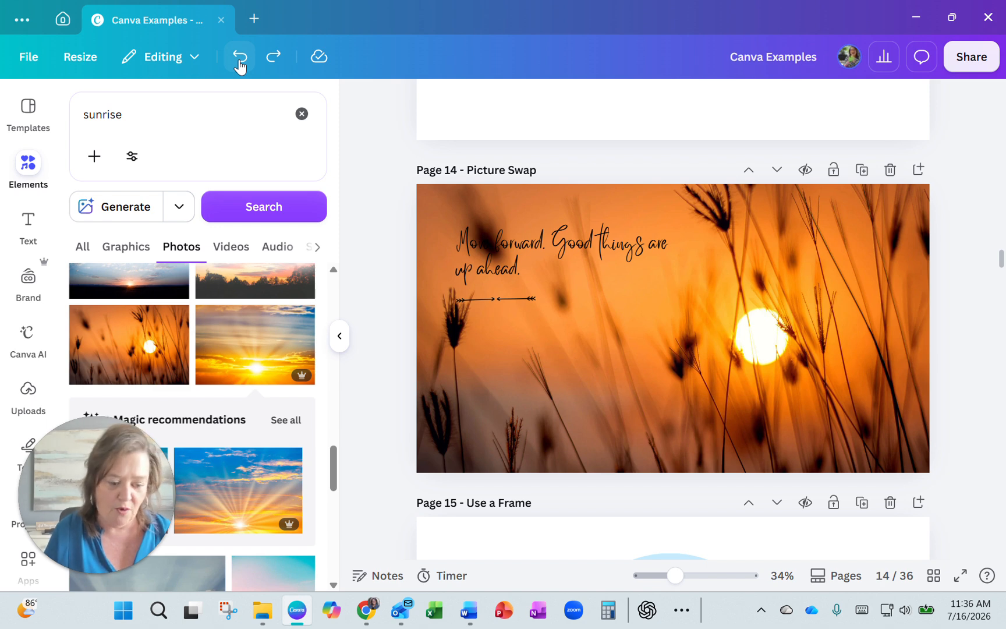
# Step: Select the circular frame on page 15 and browse the element library for "frames"
pyautogui.scroll(-5, 523, 315)
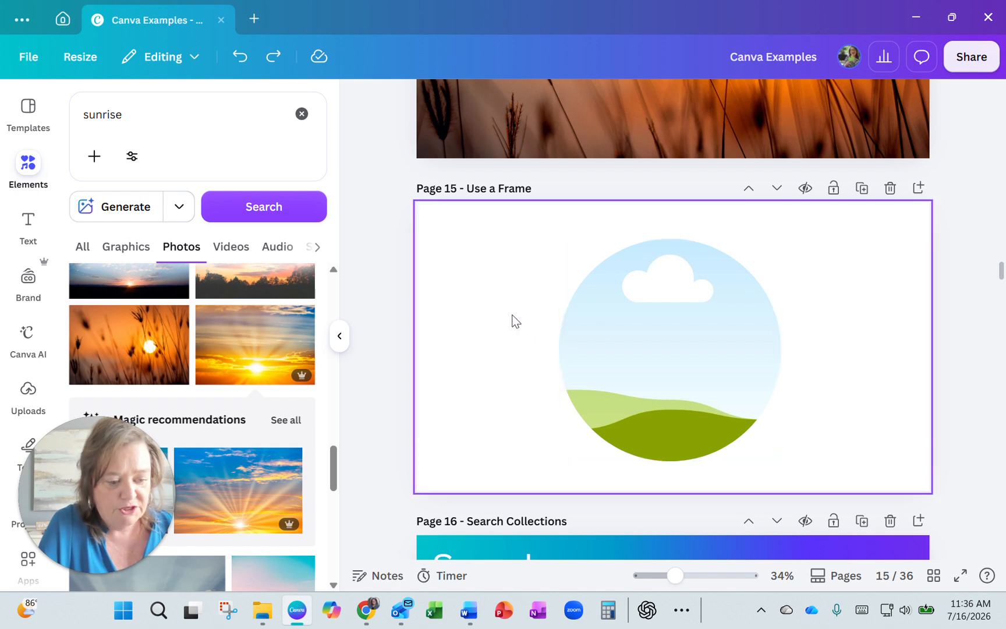
pyautogui.scroll(1, 515, 321)
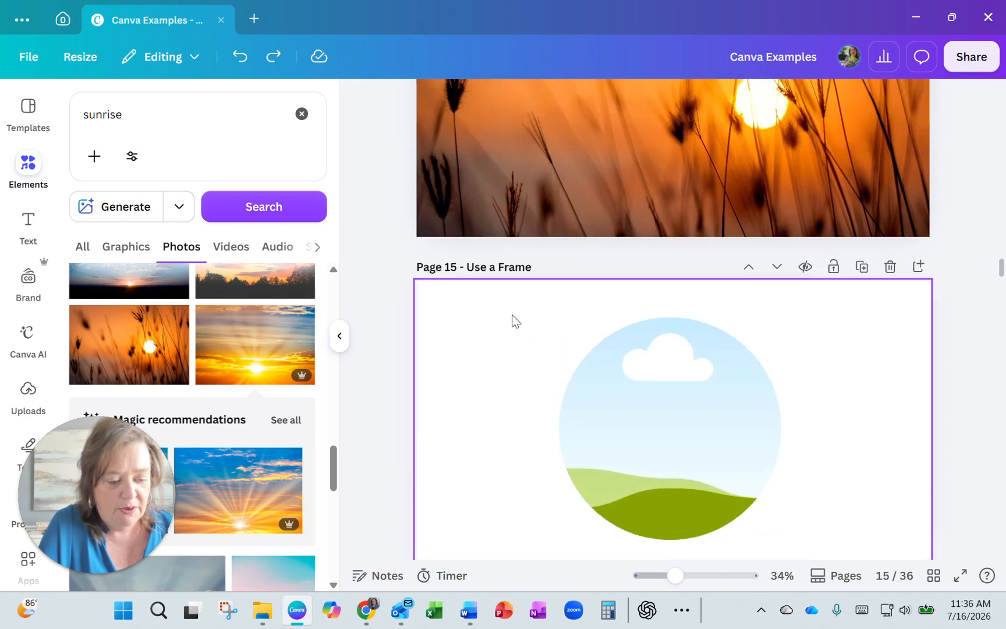
pyautogui.click(650, 389)
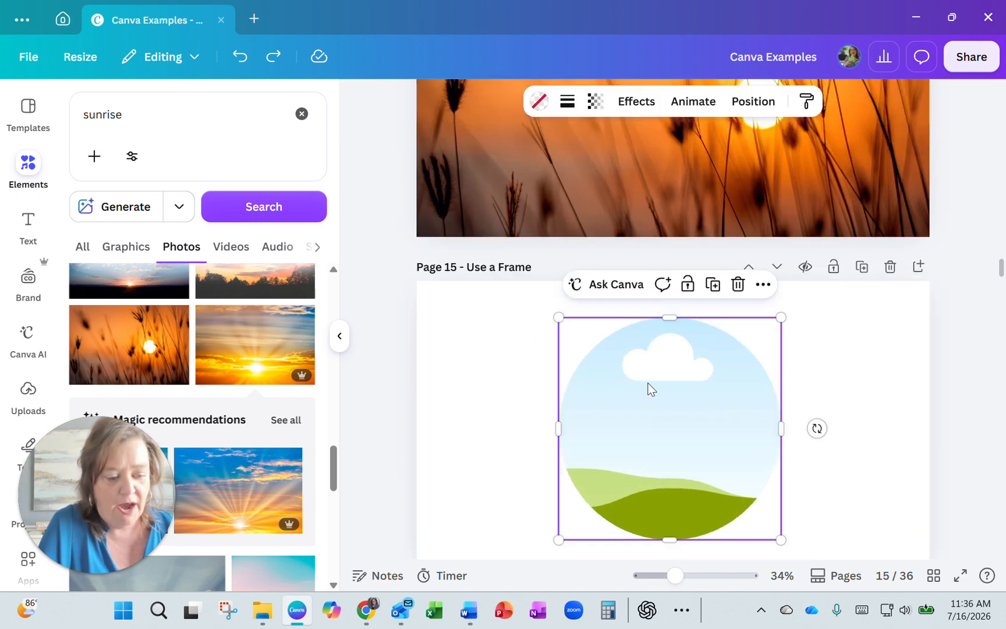
pyautogui.click(301, 113)
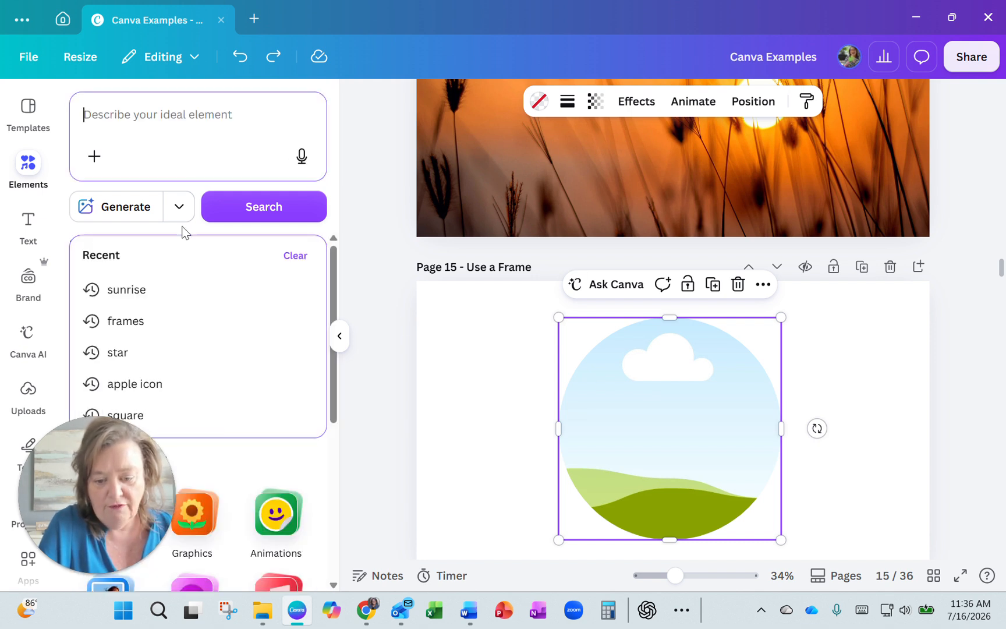
pyautogui.click(140, 330)
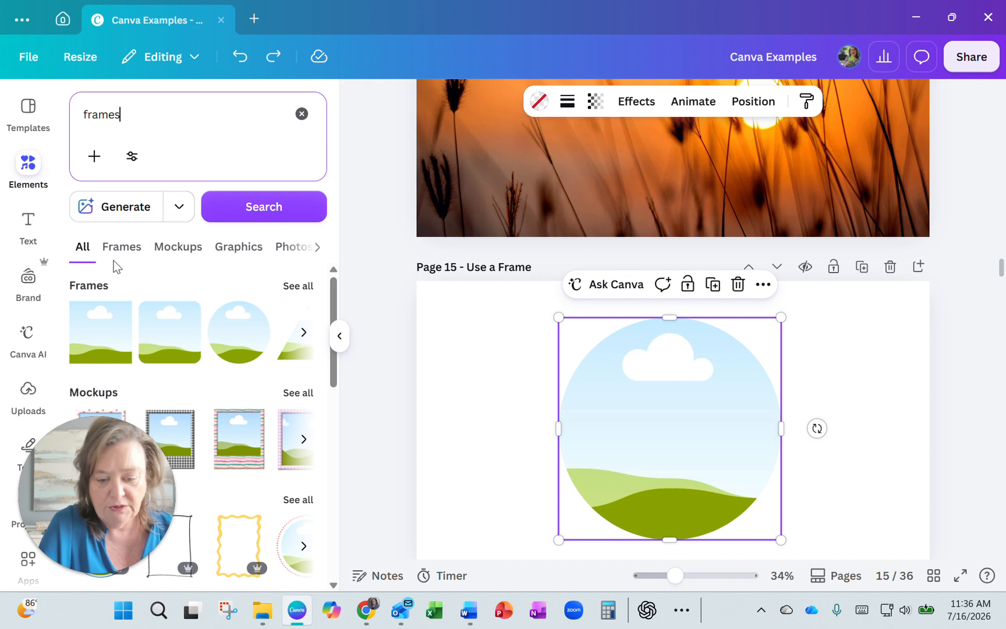
pyautogui.scroll(-2, 233, 344)
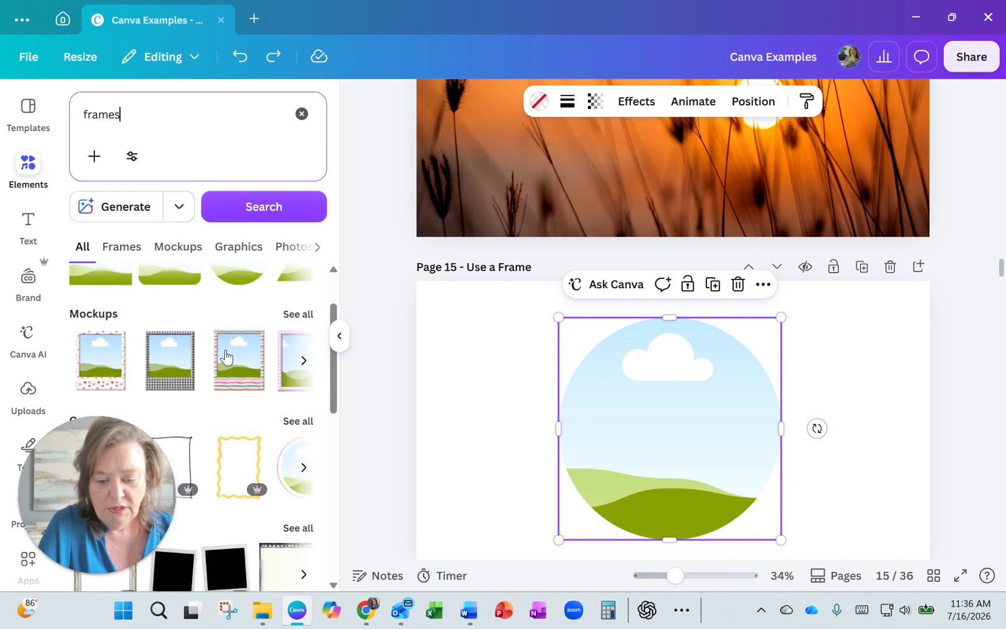
pyautogui.scroll(-4, 257, 364)
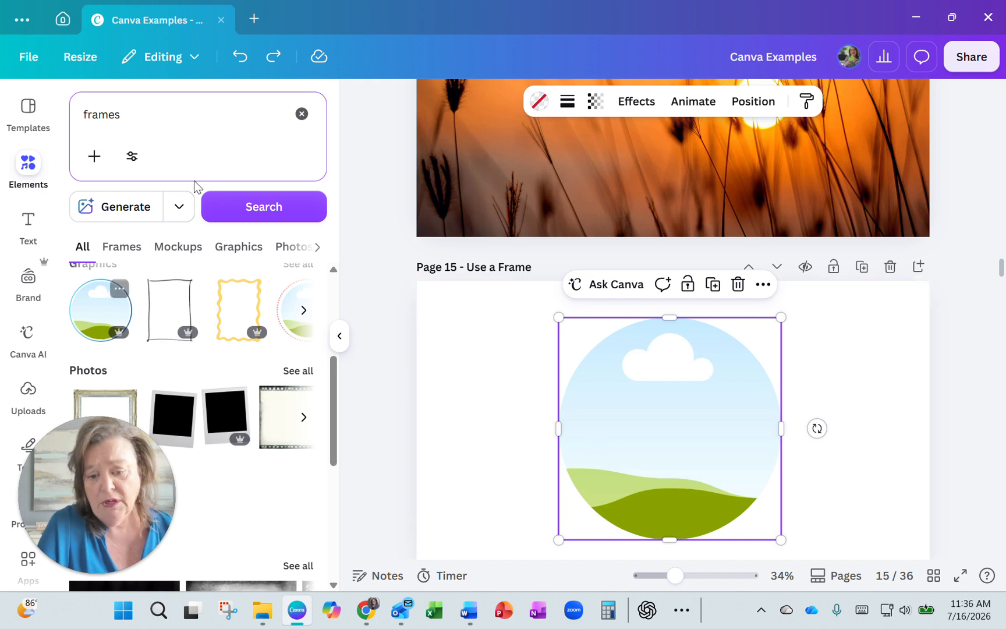
# Step: Search the element library for "puppies" and limit the results to photos
pyautogui.click(302, 115)
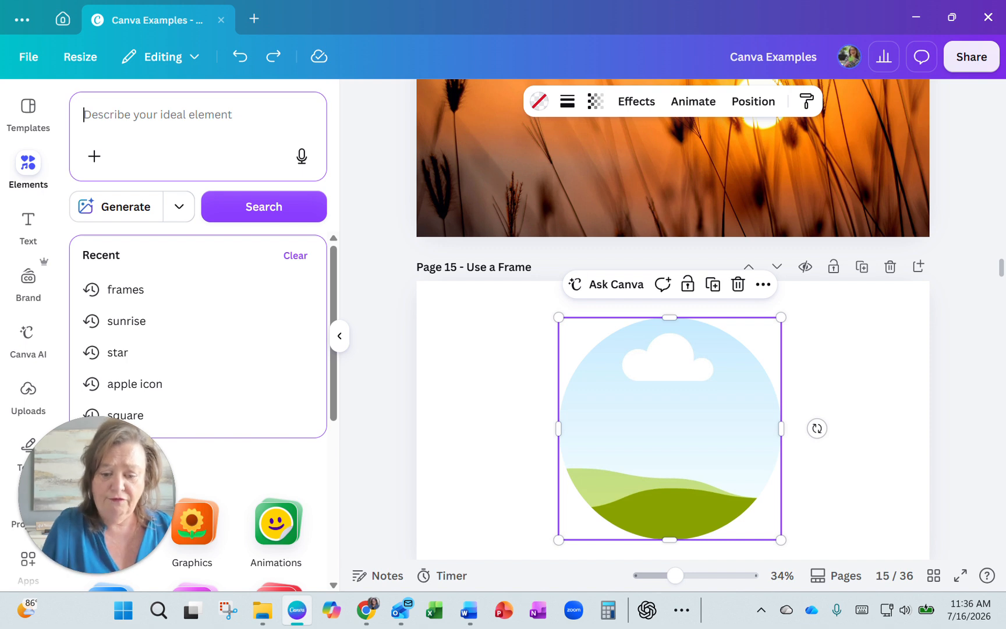
pyautogui.write('puppies')
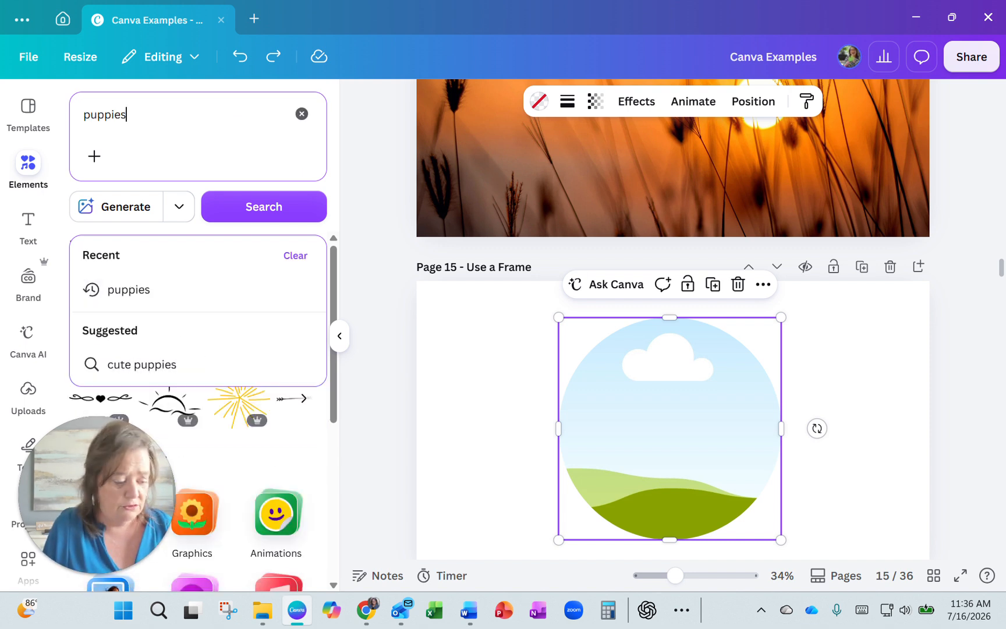
pyautogui.press('Return')
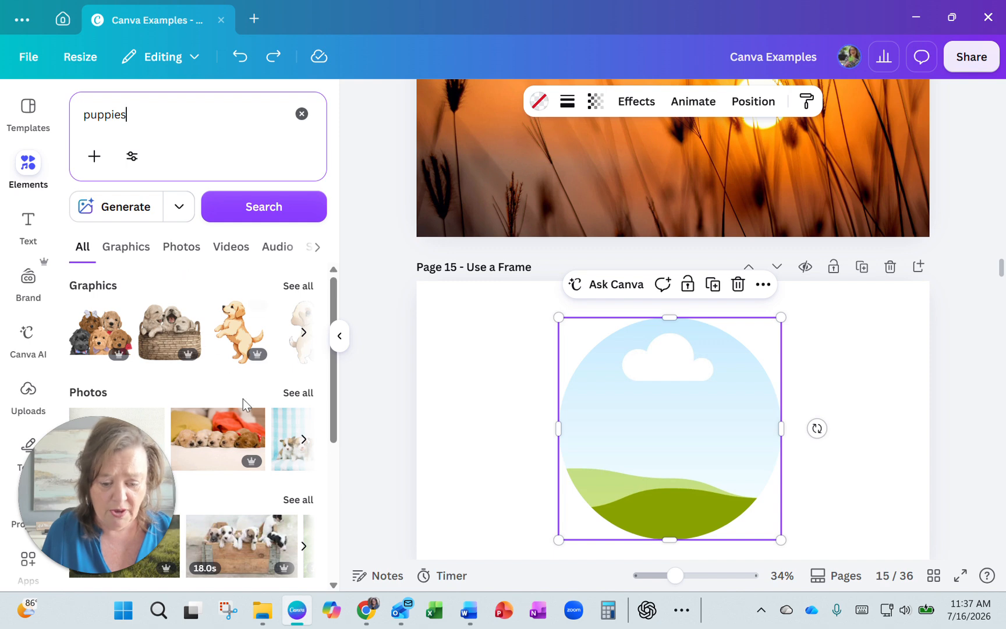
pyautogui.click(183, 250)
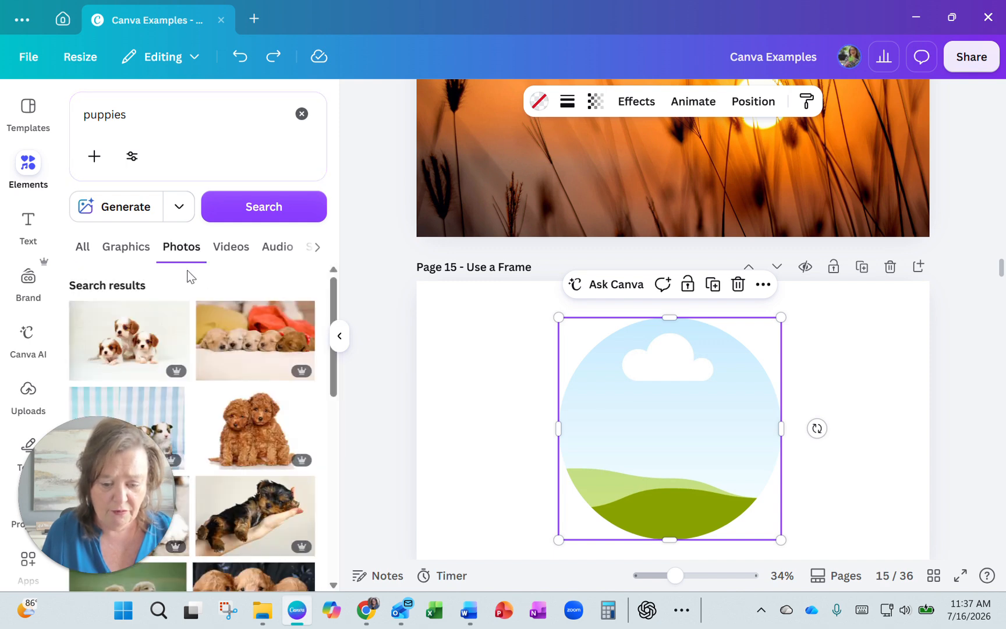
pyautogui.scroll(-2, 216, 364)
pyautogui.scroll(-5, 218, 364)
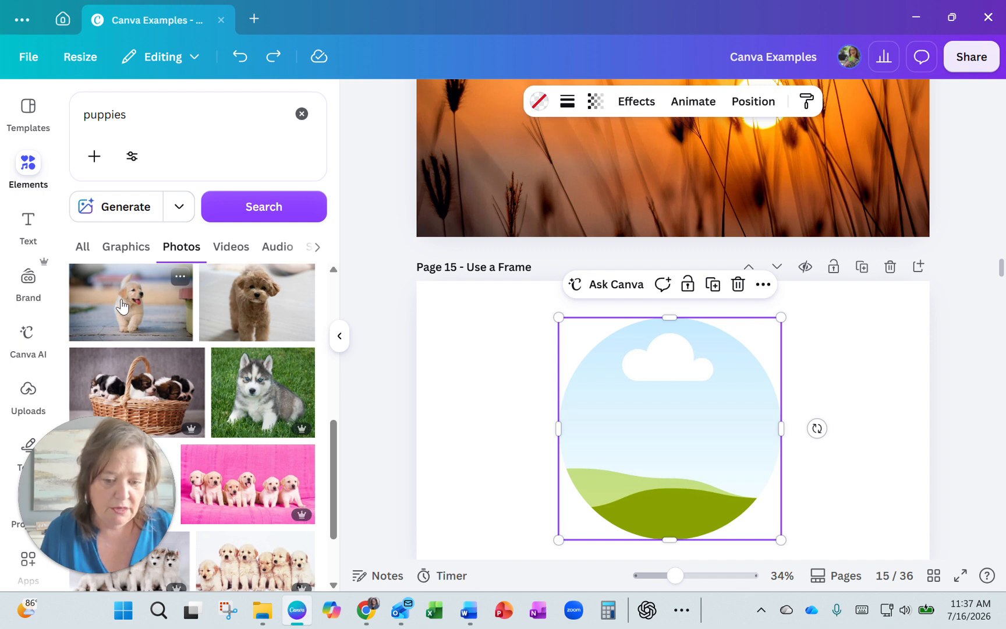
pyautogui.click(121, 305)
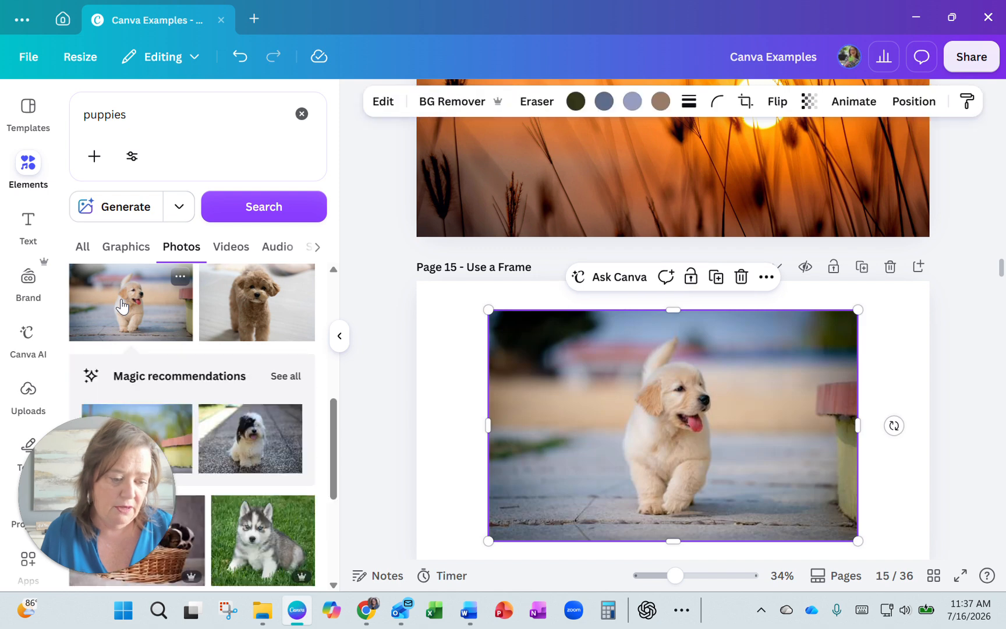
pyautogui.moveTo(688, 405); pyautogui.dragTo(547, 473)
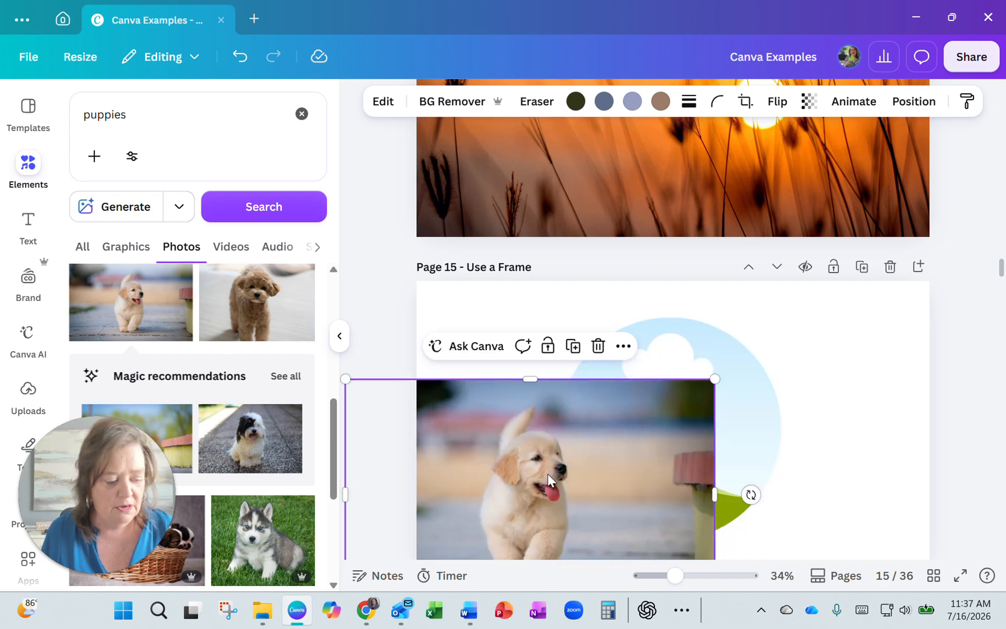
pyautogui.press('Delete')
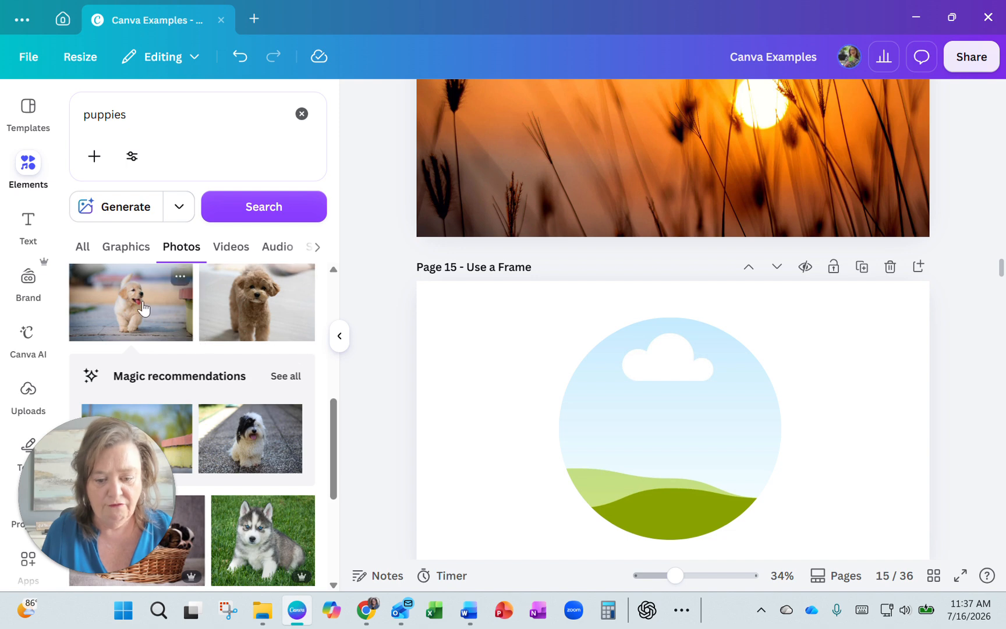
# Step: Fill the circular frame on page 15 with the photo of the walking golden puppy and select the filled frame
pyautogui.moveTo(135, 302); pyautogui.dragTo(561, 430)
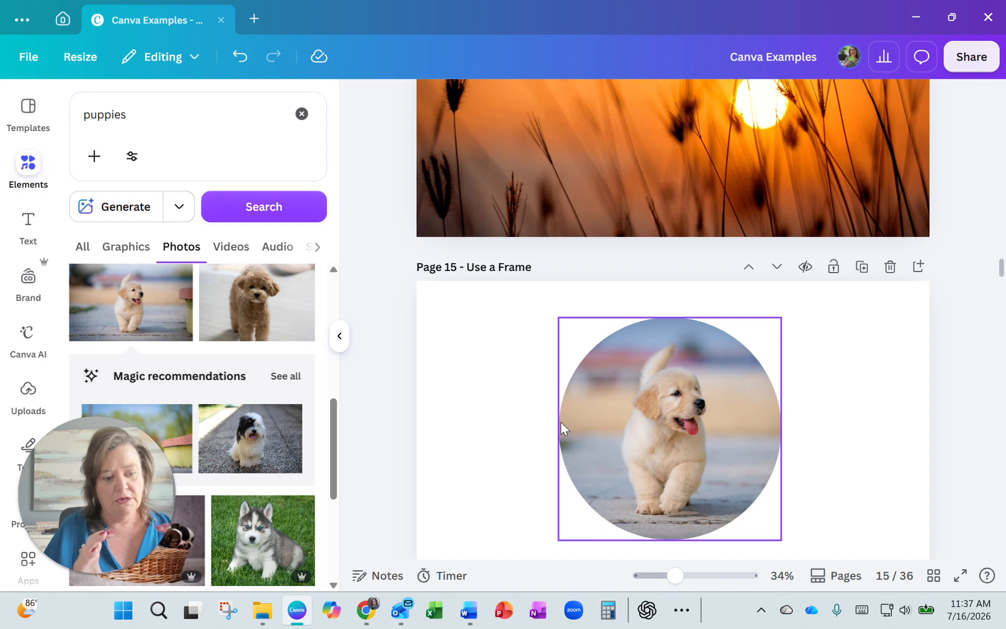
pyautogui.click(503, 445)
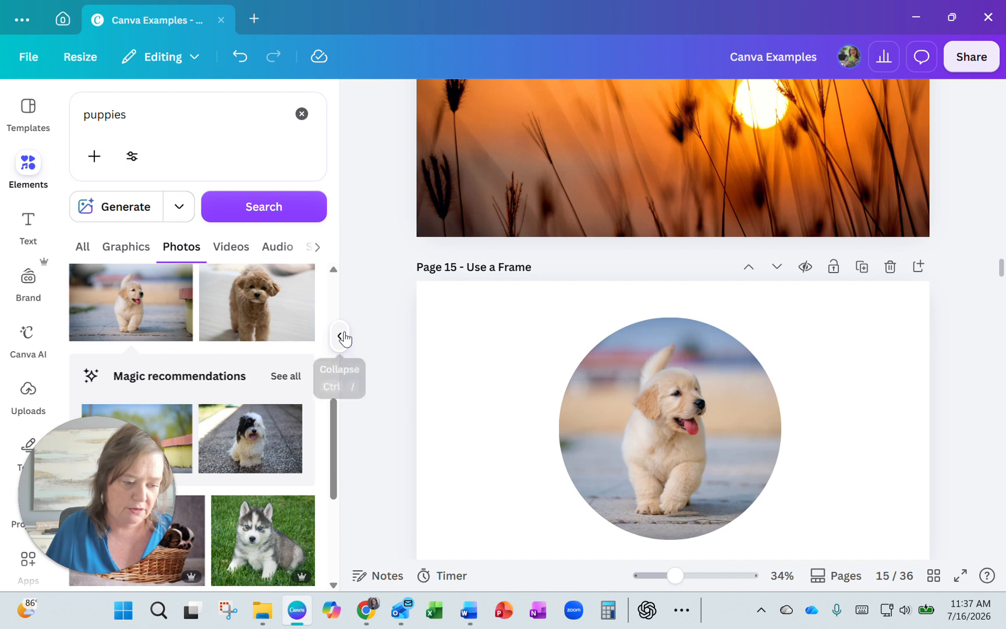
pyautogui.click(343, 337)
pyautogui.click(506, 419)
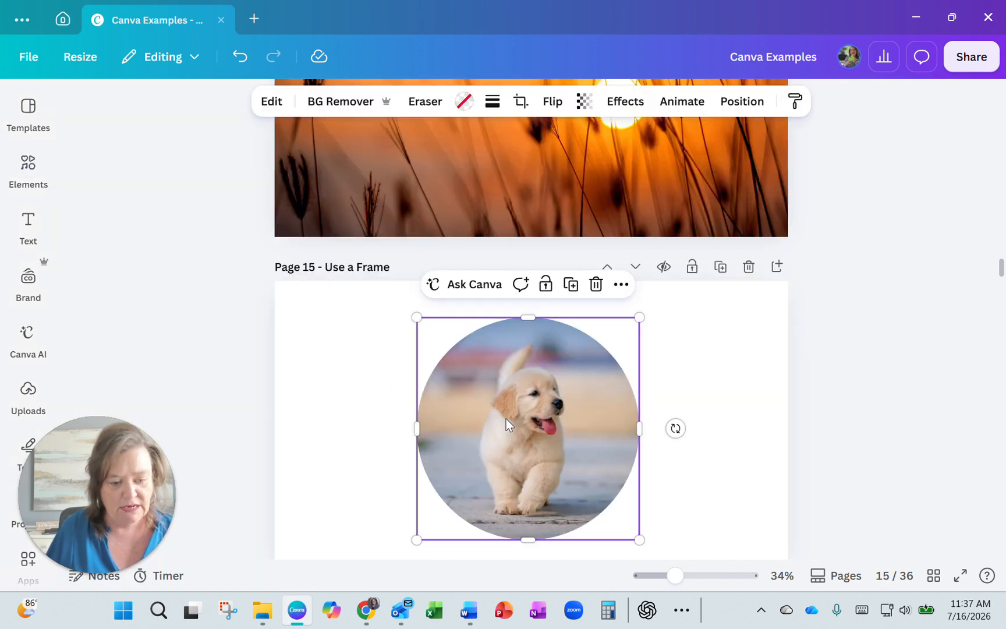